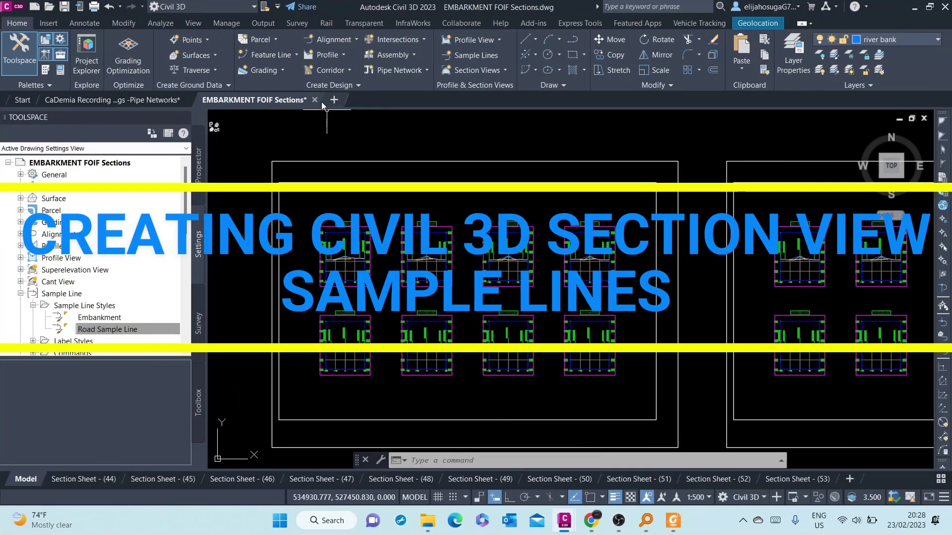
- Close the EMBARKMENT FOIF Sections drawing without saving, returning to the Pipe Networks drawing
click(314, 99)
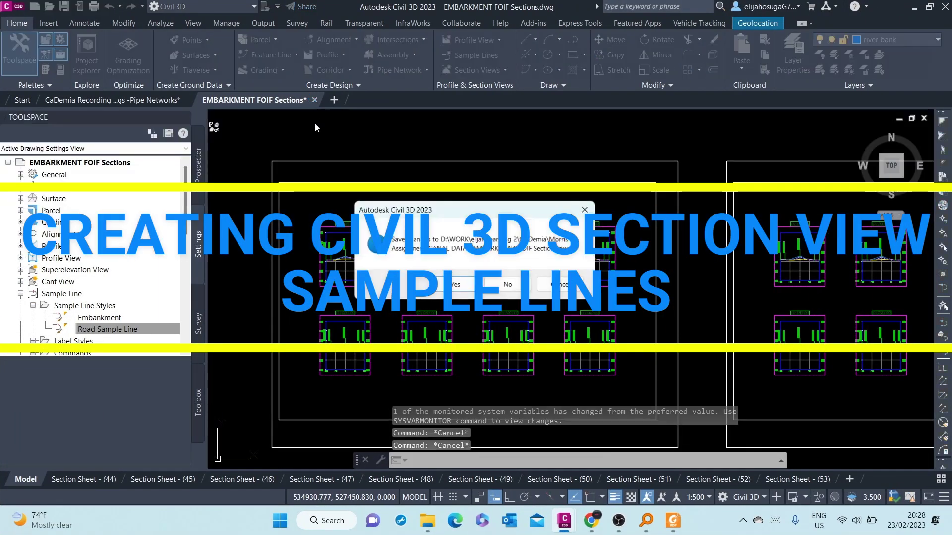
click(507, 291)
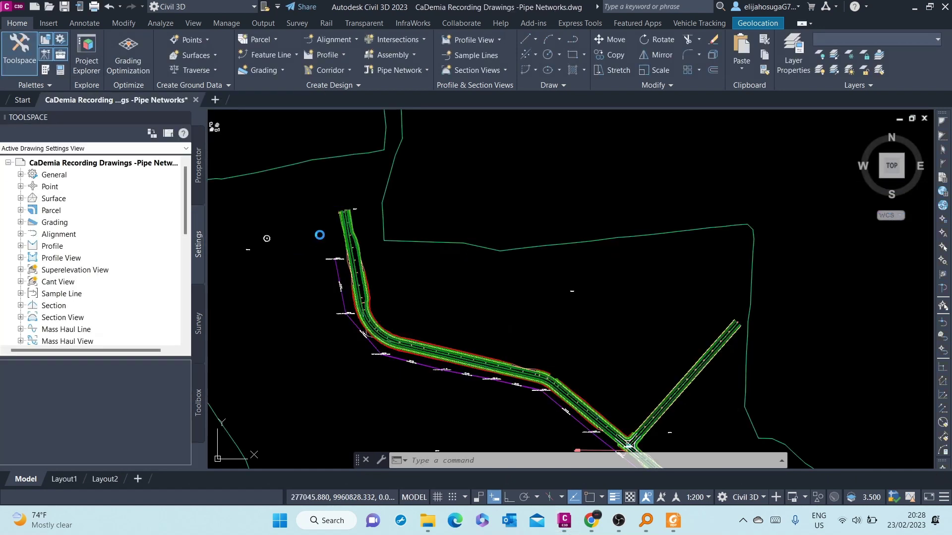
middle_drag(405, 340, 444, 241)
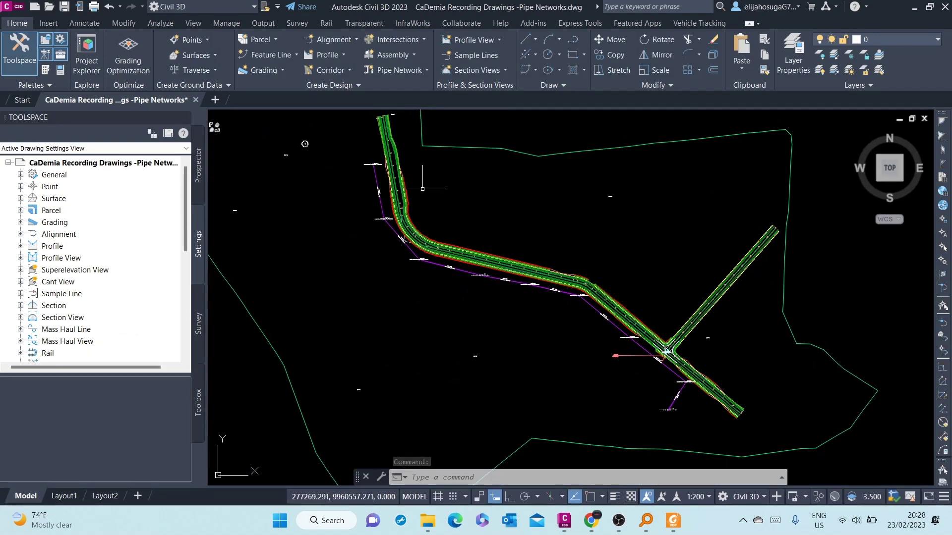
scroll(423, 183, up, 4)
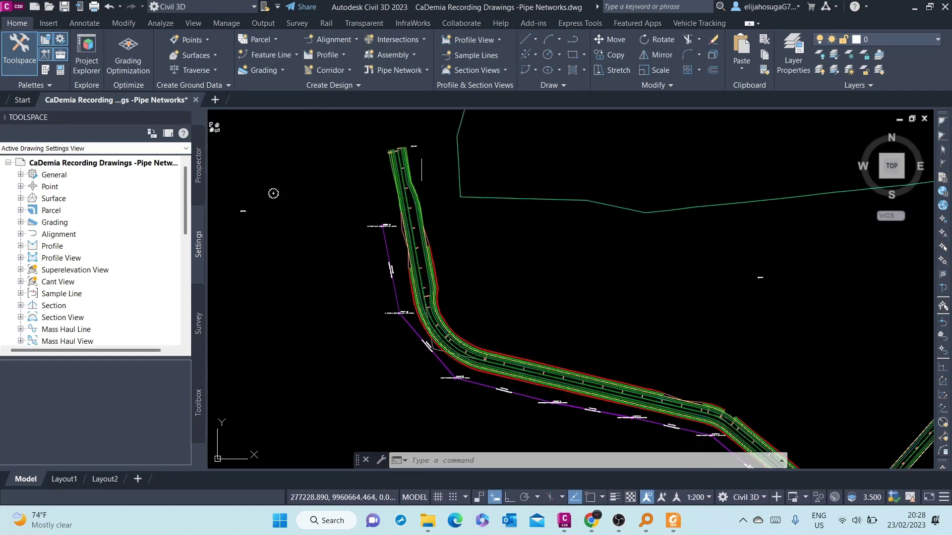
scroll(422, 170, up, 2)
scroll(419, 168, down, 2)
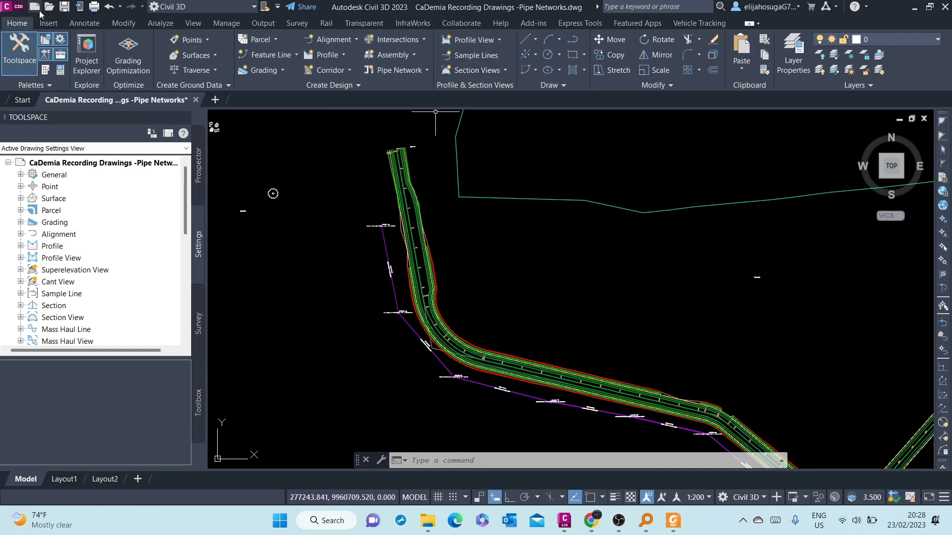
- Start Sample Lines and pick alignment RD-1, rather than the corridor, as the baseline
click(471, 57)
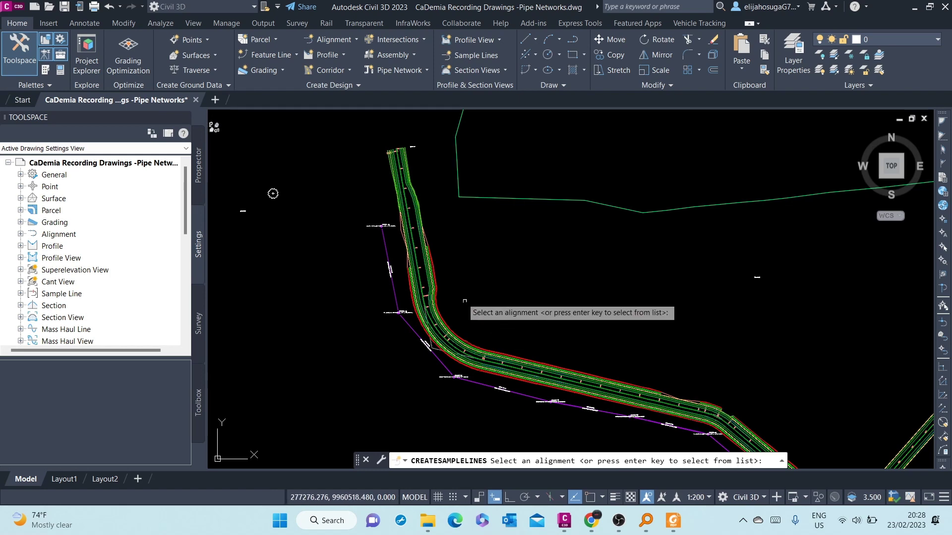
scroll(409, 236, up, 8)
scroll(410, 236, up, 3)
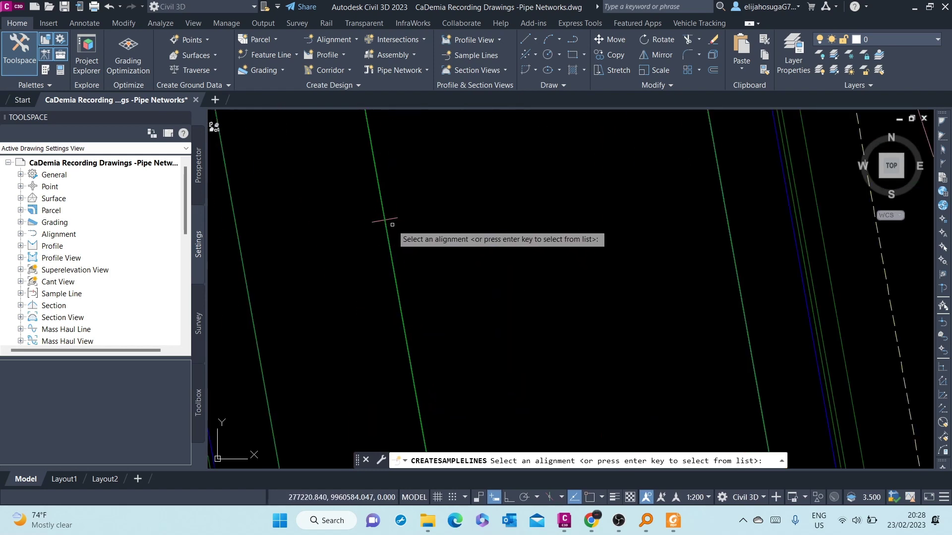
click(387, 234)
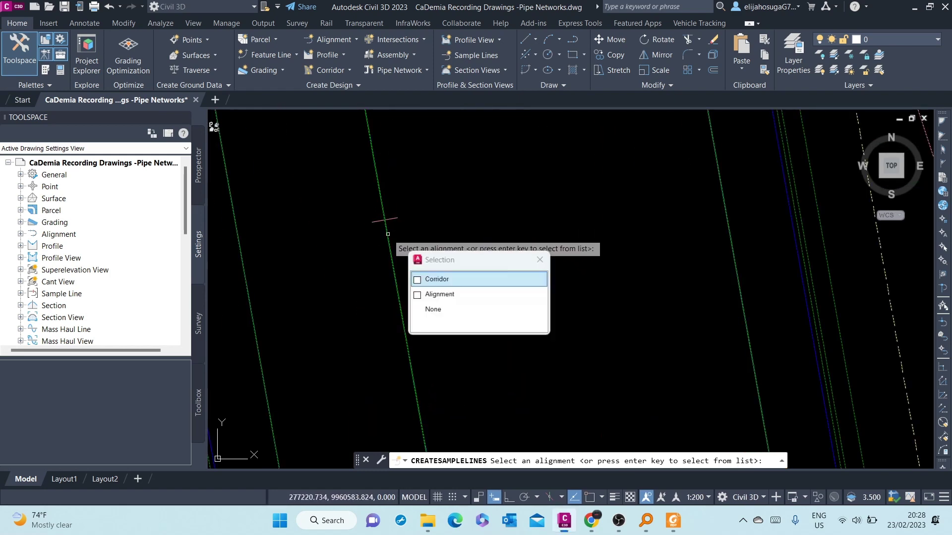
click(445, 298)
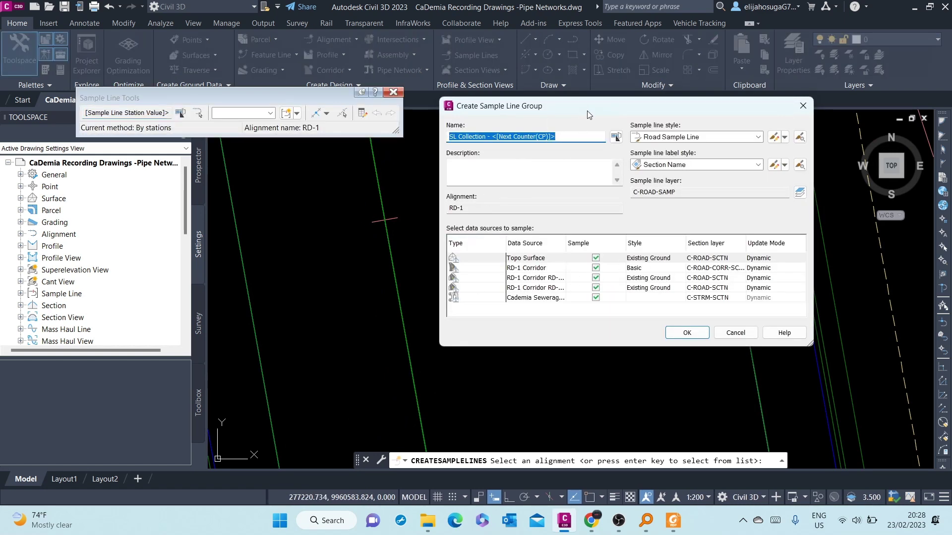
drag(587, 111, 457, 79)
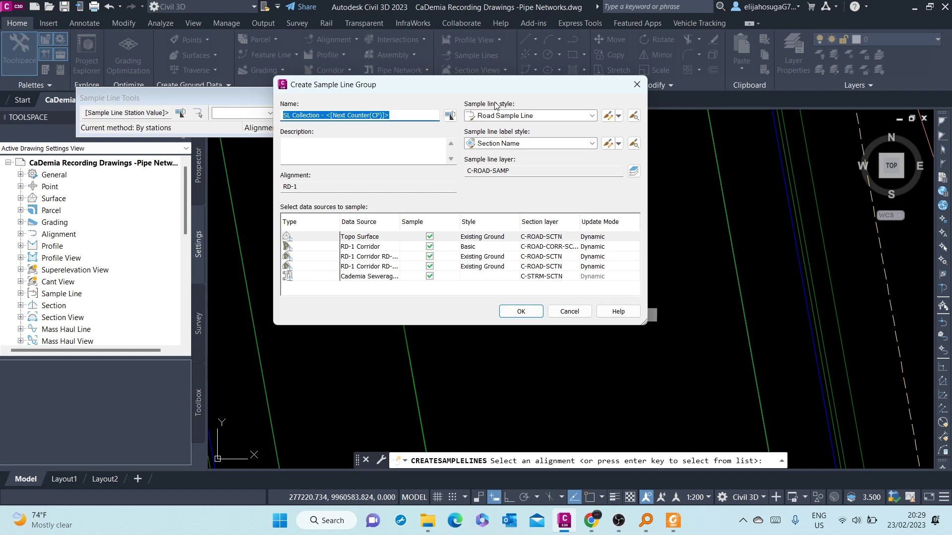
click(536, 117)
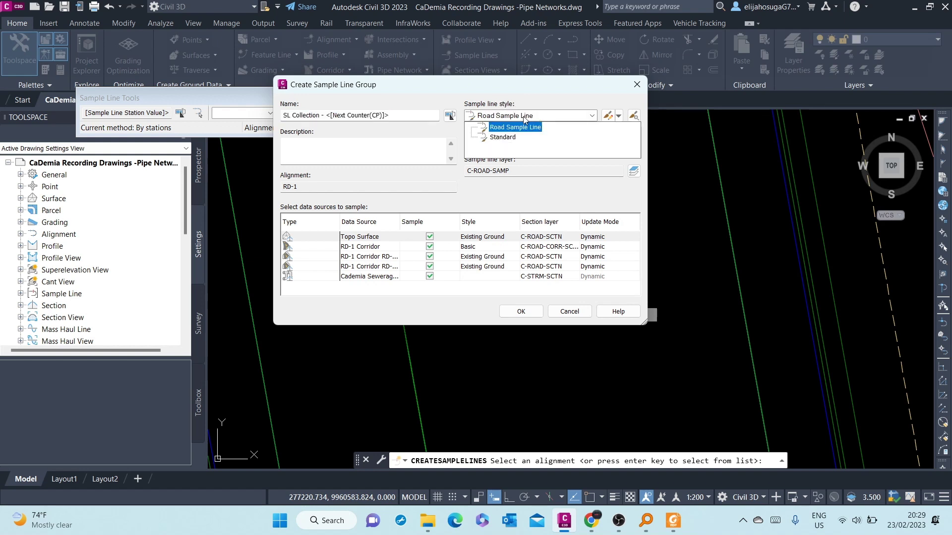
click(511, 131)
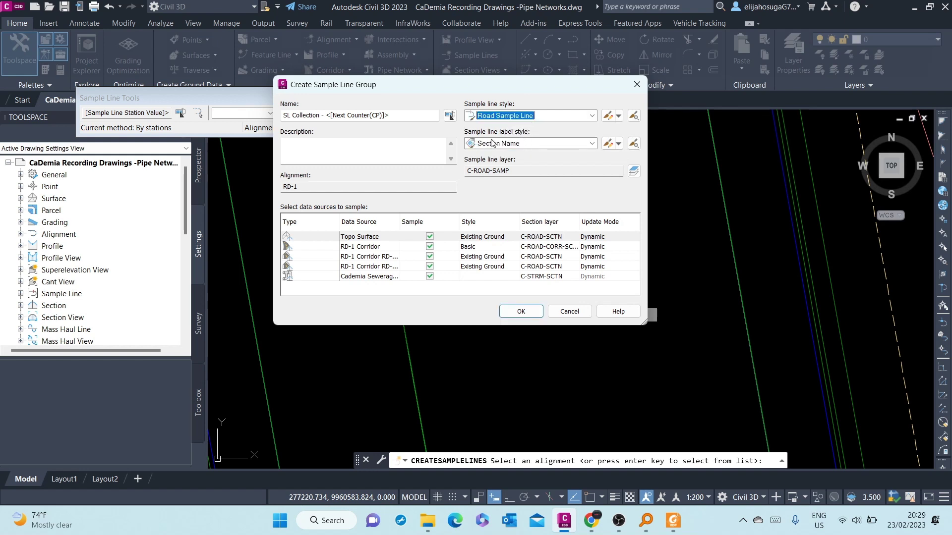
click(513, 143)
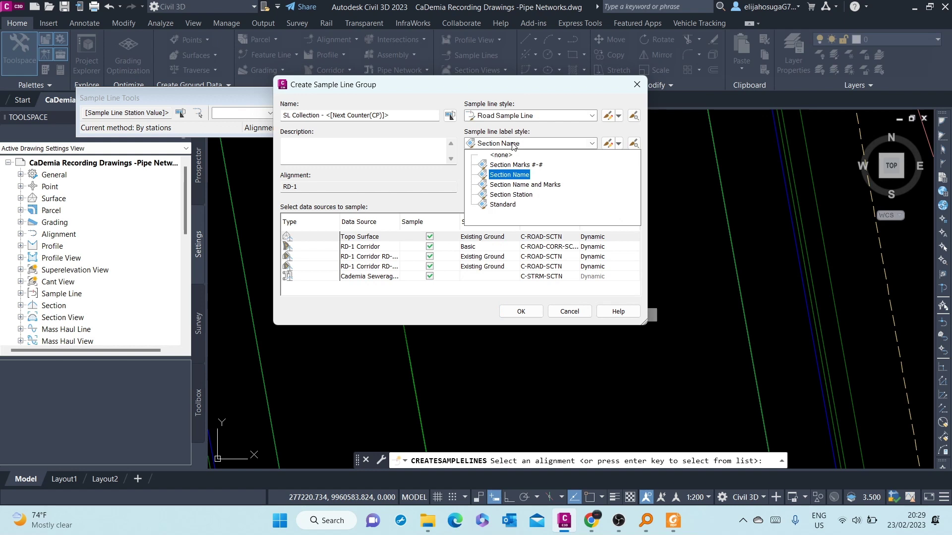
click(513, 144)
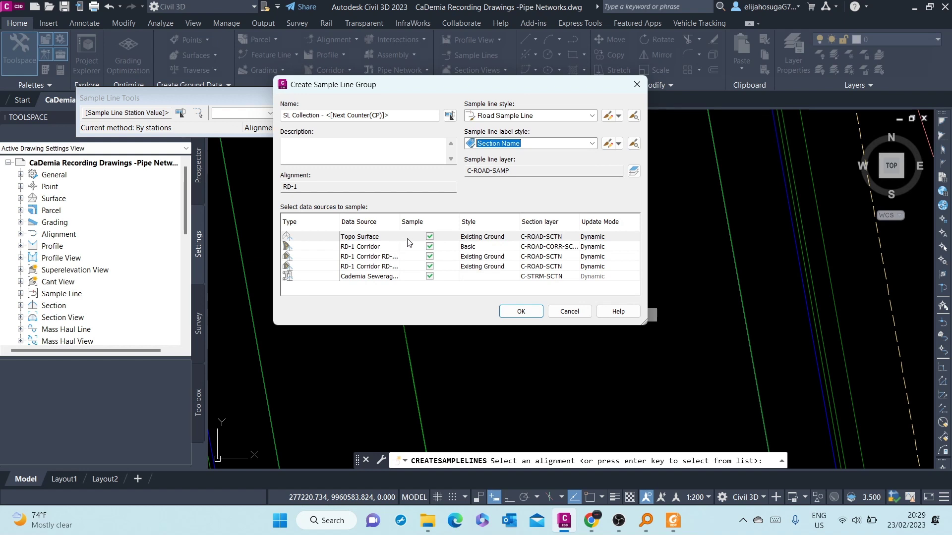
- Untick the two RD-1 Corridor surface data sources so they are not sampled
click(365, 238)
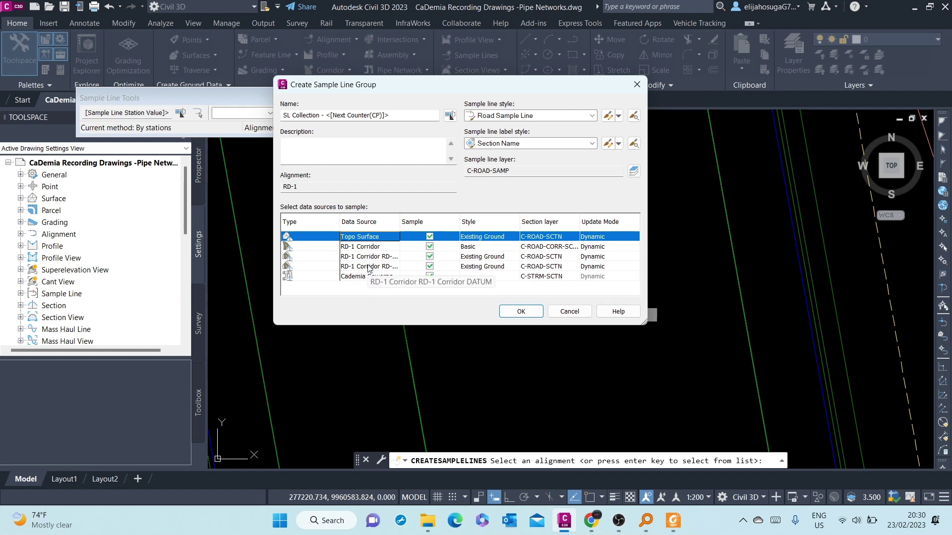
click(429, 256)
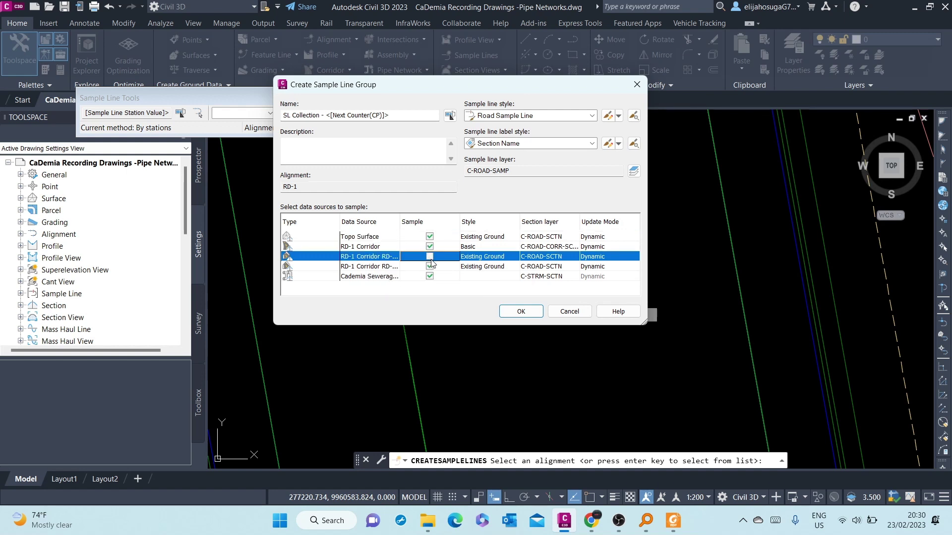
click(429, 267)
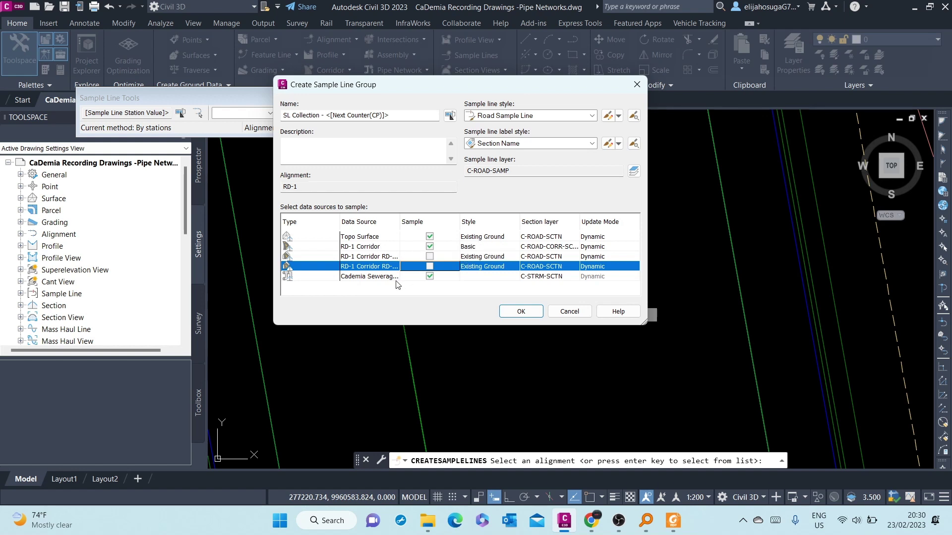
- Change the RD-1 Corridor section style from Basic to the View-Edit code set style
click(478, 249)
click(489, 249)
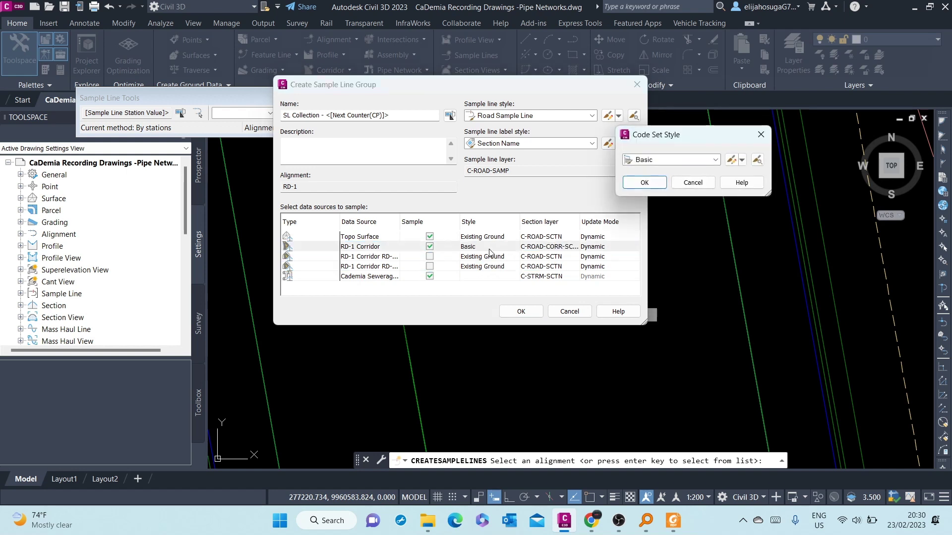
click(715, 160)
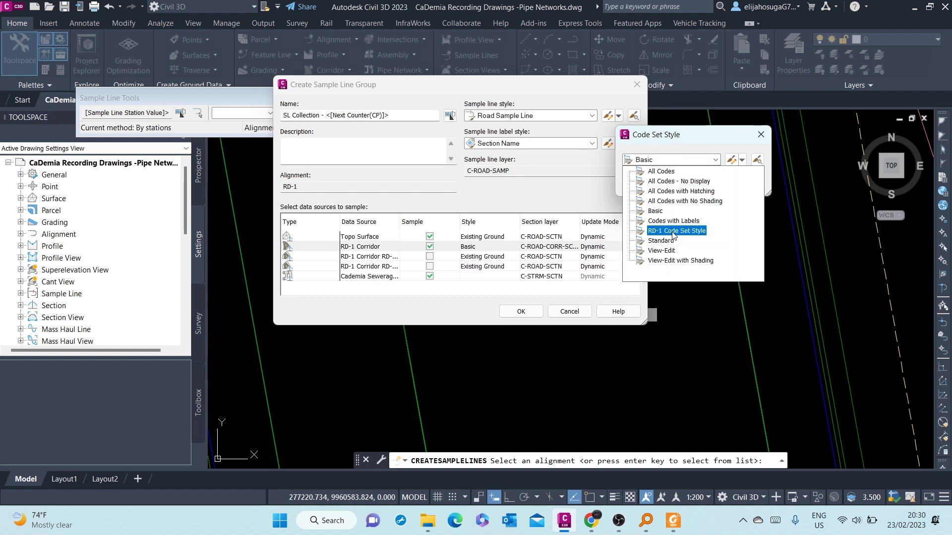
click(661, 250)
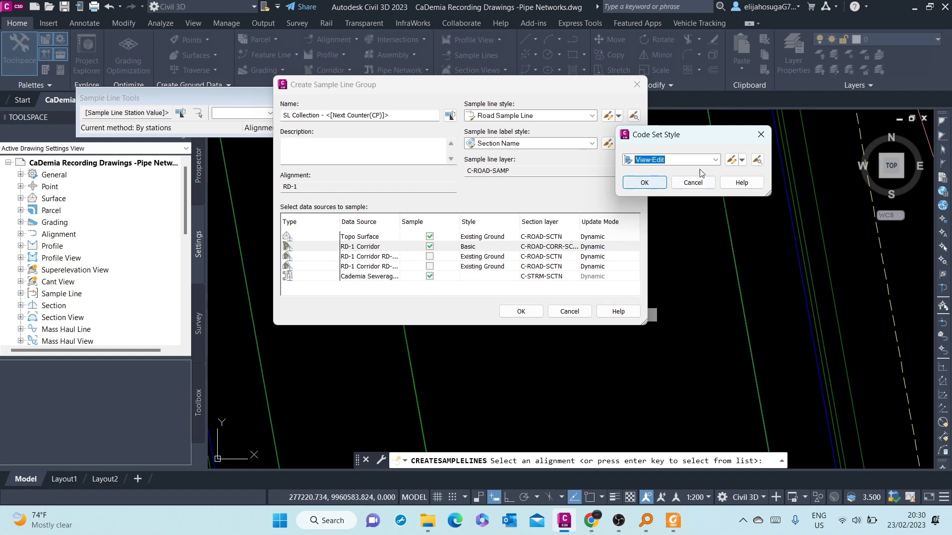
click(716, 160)
click(715, 161)
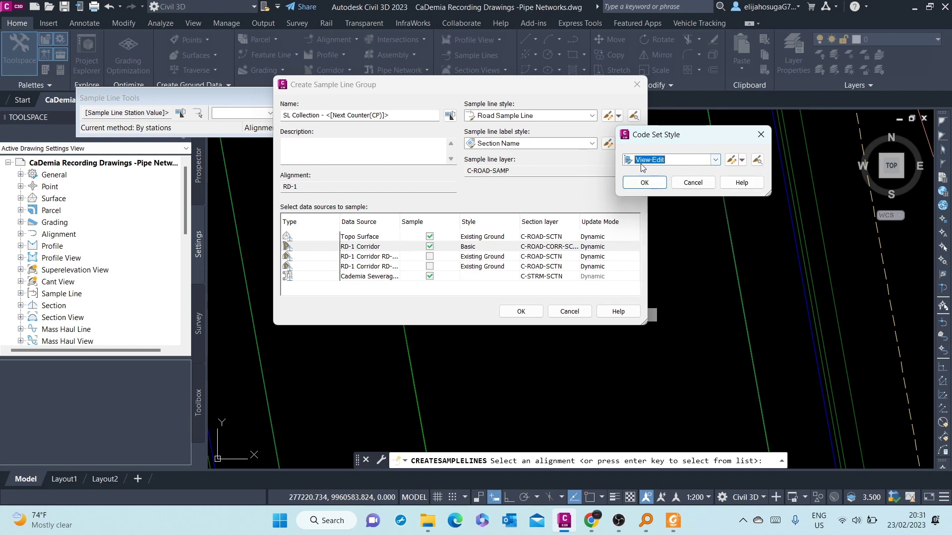
click(644, 182)
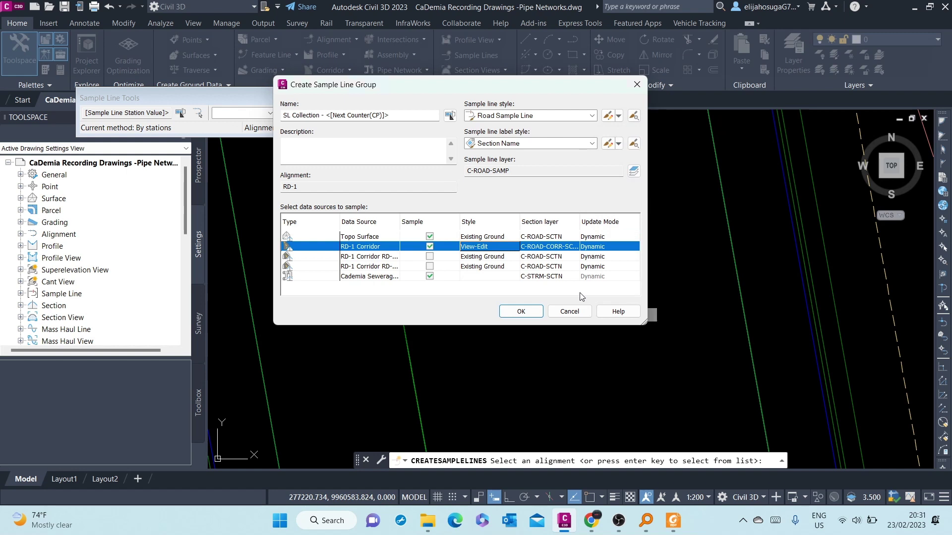
- Keep Existing Ground as the section style for the Topo Surface data source
click(493, 237)
click(494, 238)
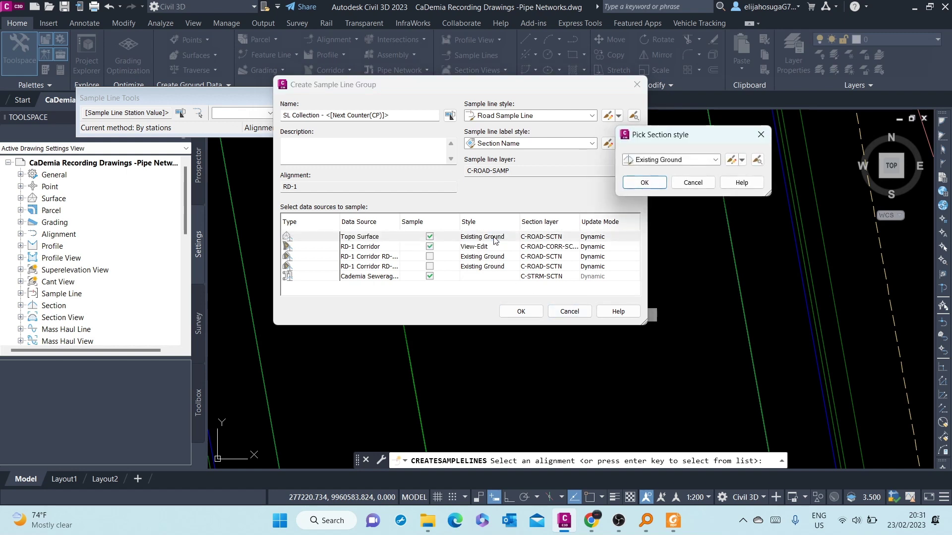
click(651, 182)
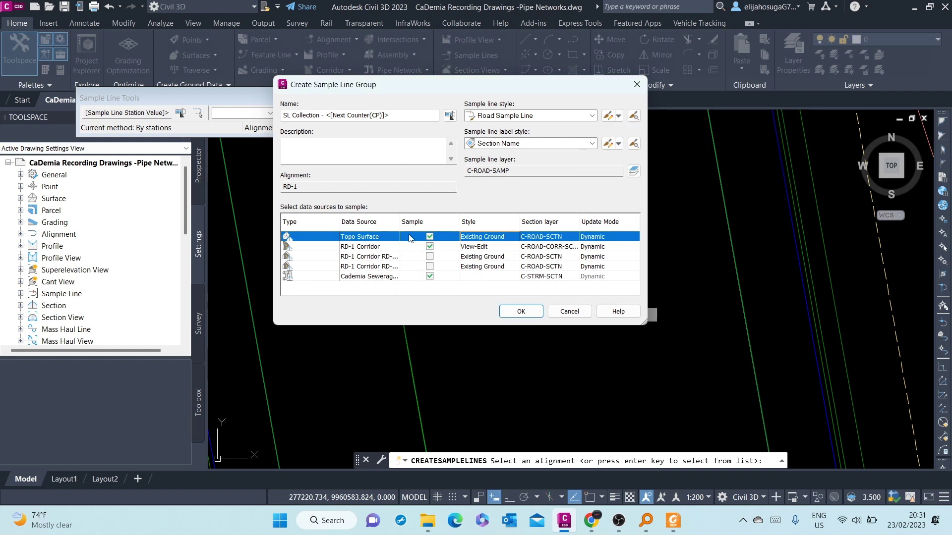
- Create the SL Collection group and open the sample line creation-method choices in Sample Line Tools
click(528, 312)
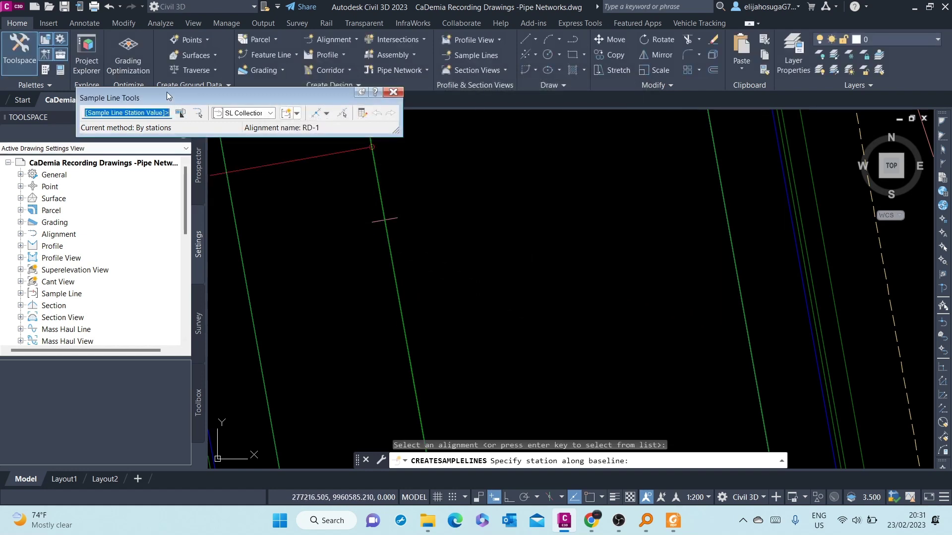
scroll(570, 278, down, 5)
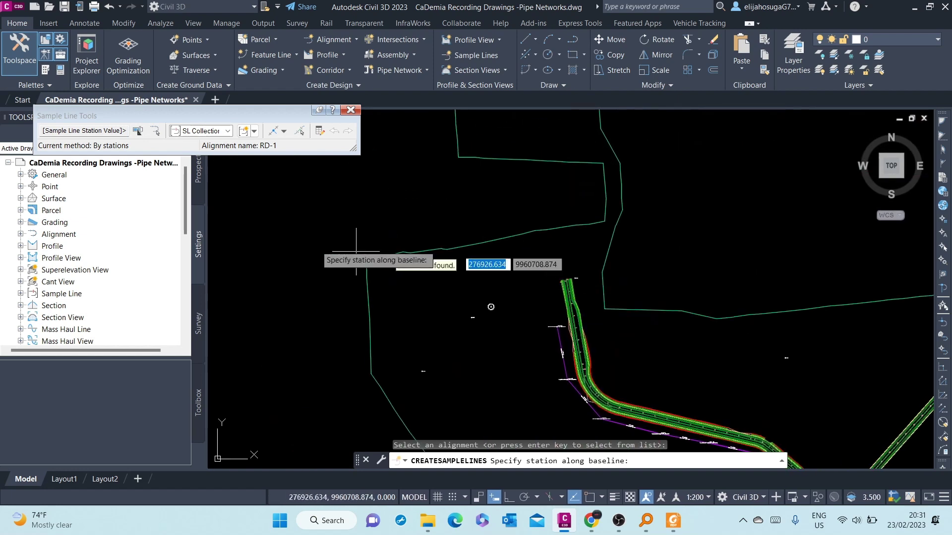
click(107, 133)
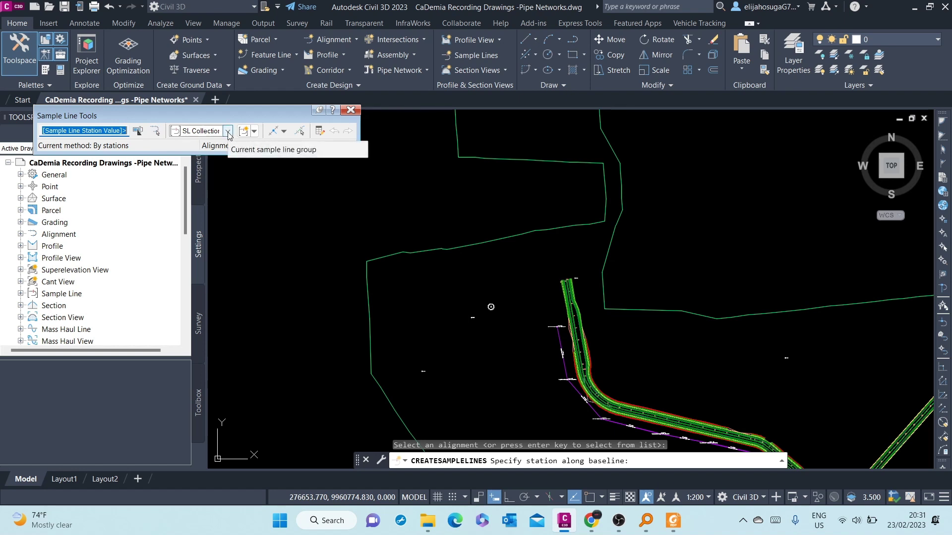
click(254, 131)
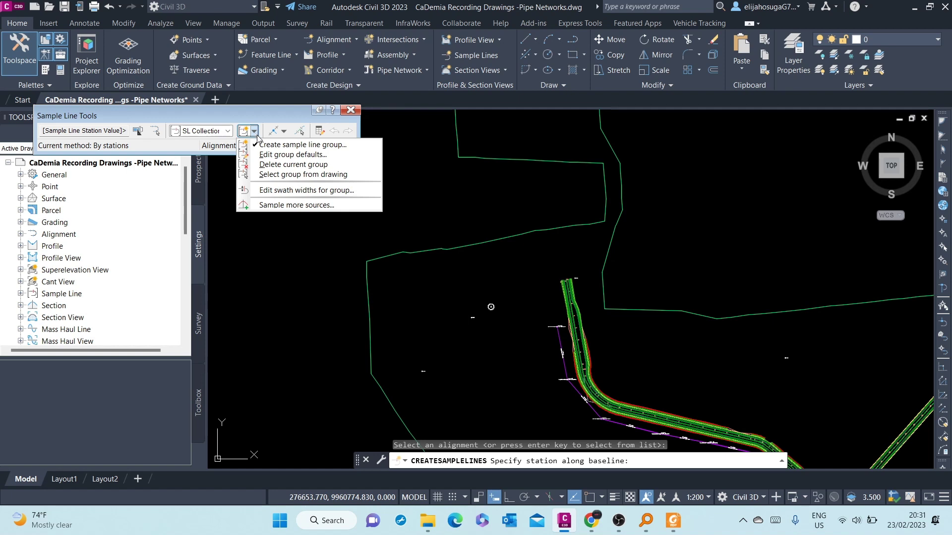
click(283, 132)
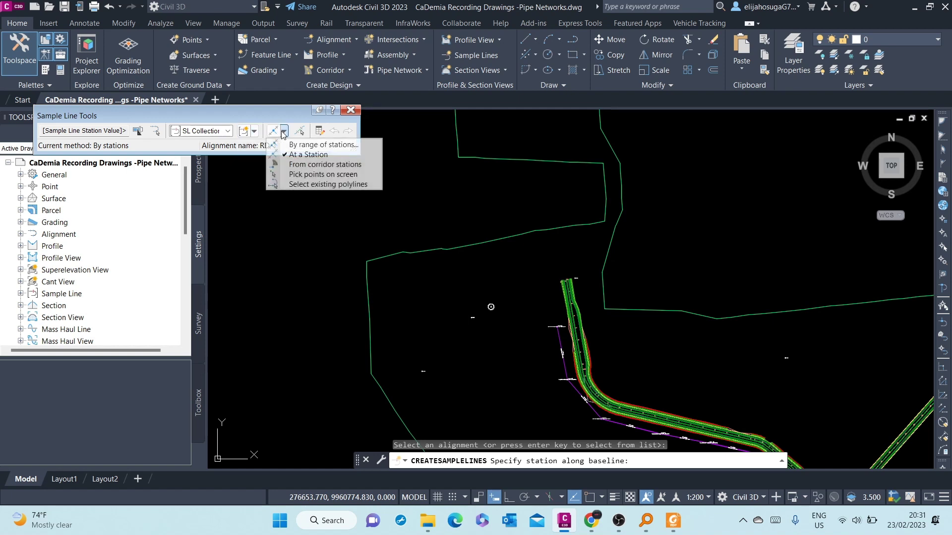
- Place sample lines by station range from RD-1 start to end, every 20 m, with 20 m swaths each side
click(322, 144)
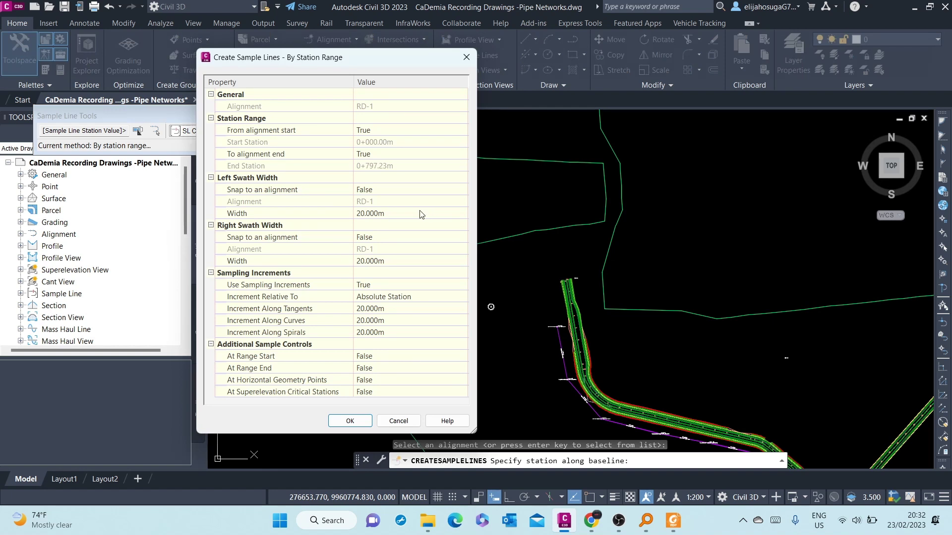
drag(330, 68, 373, 58)
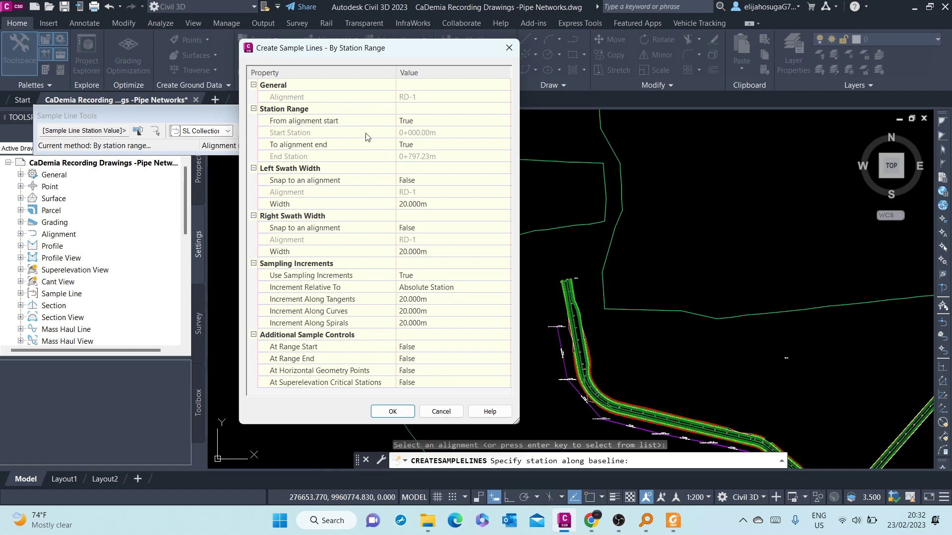
click(412, 148)
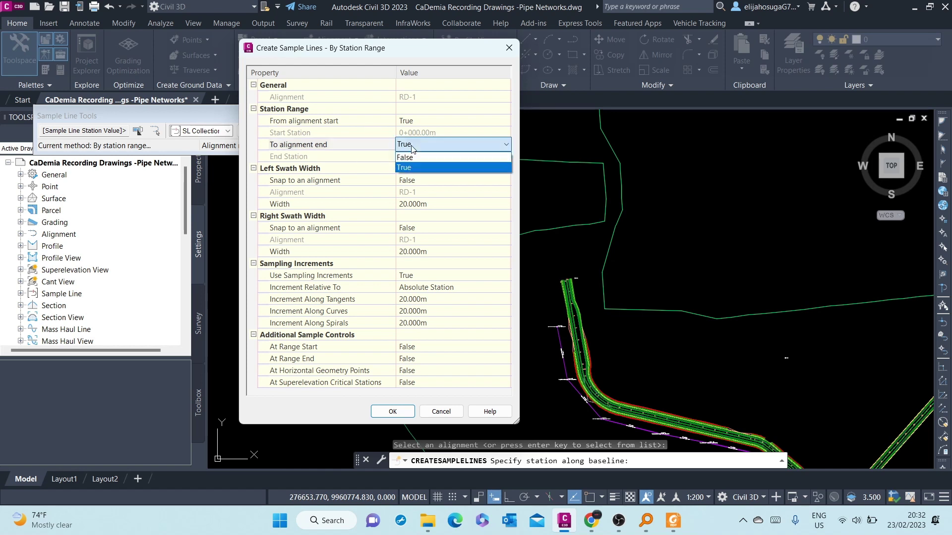
click(411, 149)
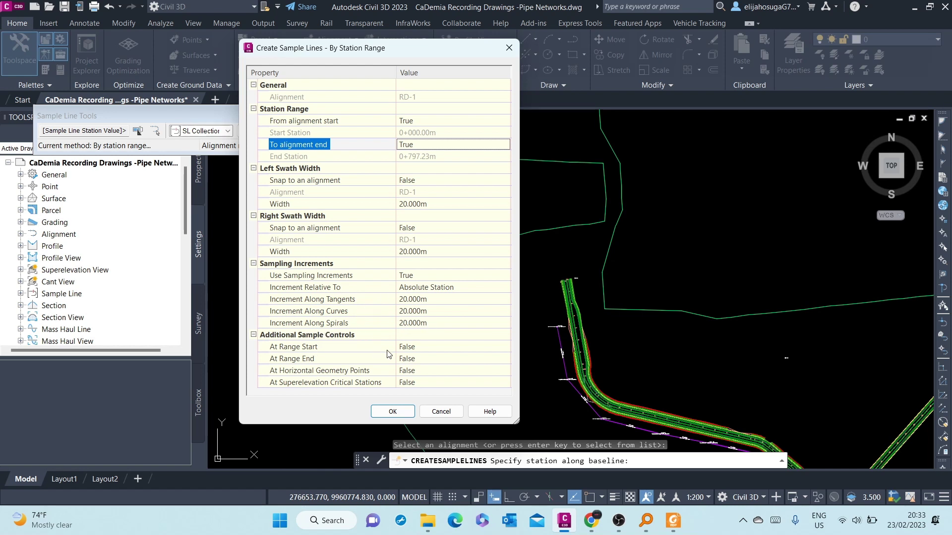
right_click(403, 395)
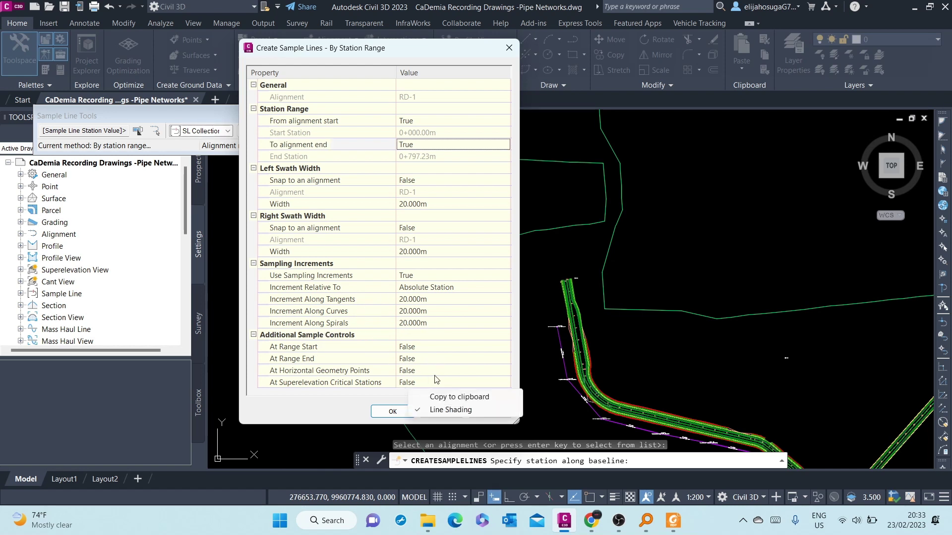
click(351, 404)
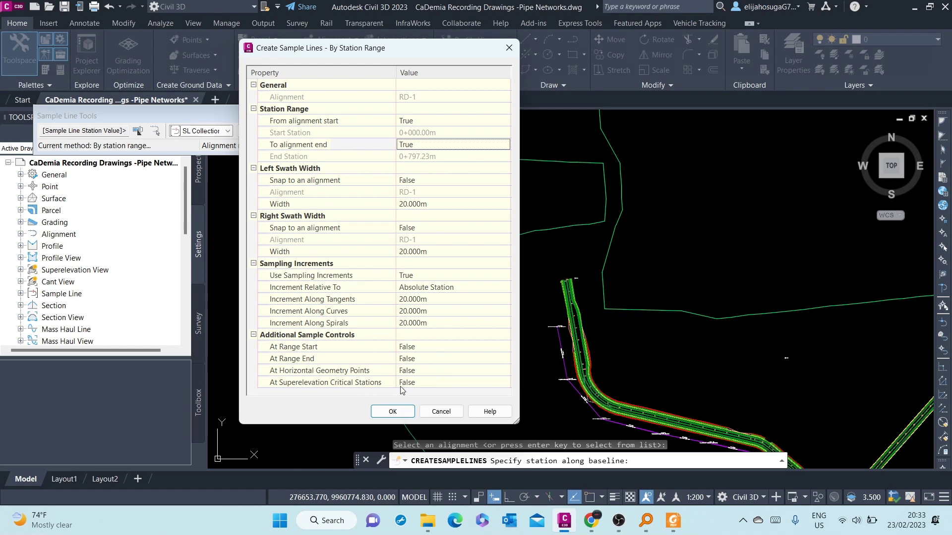
click(393, 411)
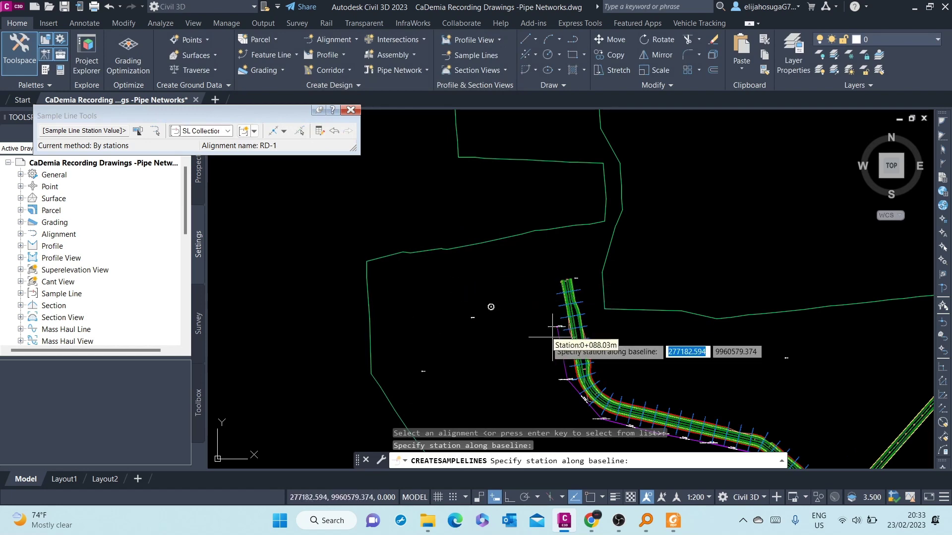
- Close Sample Line Tools and end the sample line command
middle_drag(545, 333, 417, 244)
mouse_move(533, 379)
middle_down()
mouse_move(394, 274)
mouse_move(377, 243)
middle_up()
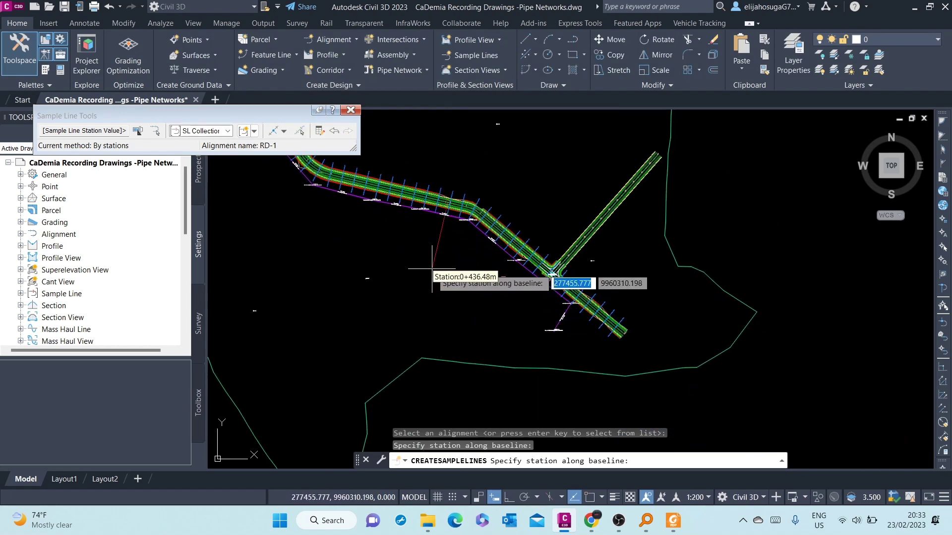
click(386, 265)
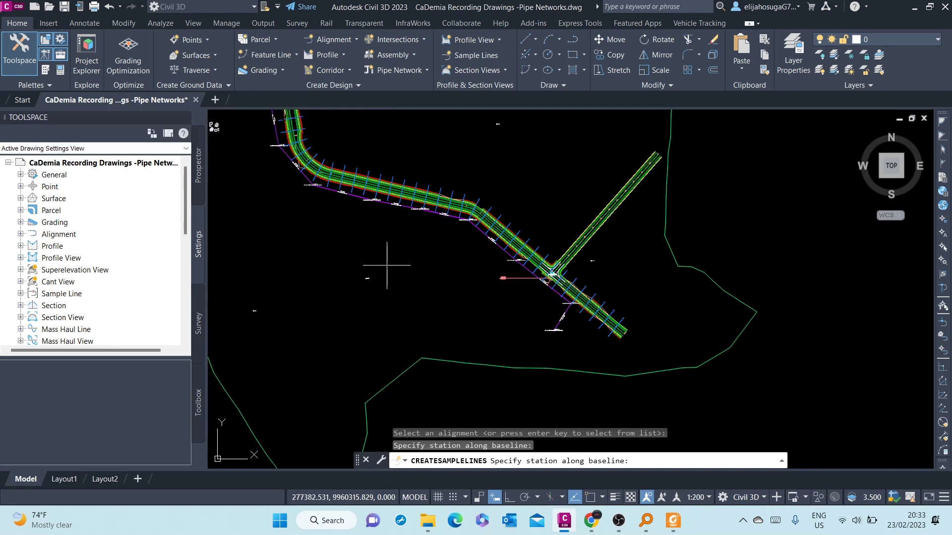
scroll(386, 265, up, 5)
key(Escape)
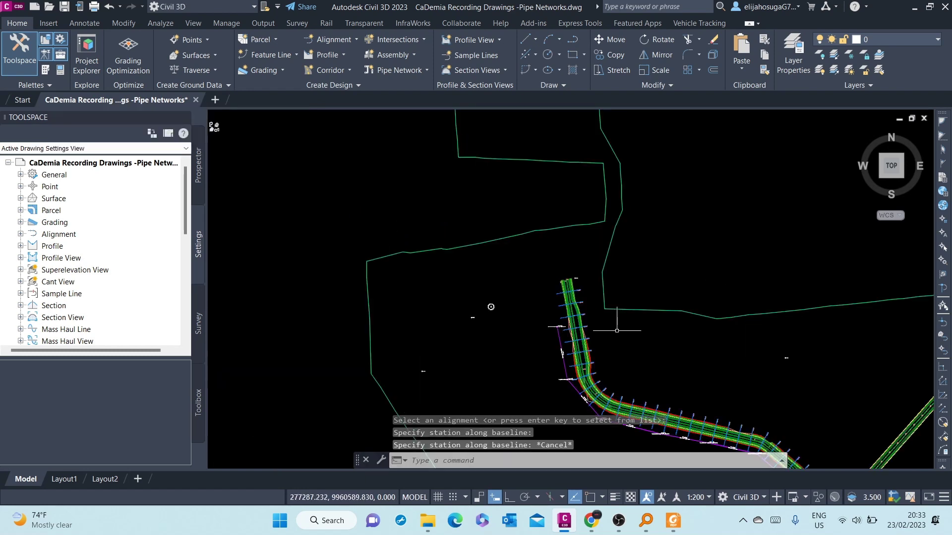
- Pan and zoom along the corridor to check station labels such as 0+180.00 and 0+200.00
scroll(616, 318, up, 5)
scroll(447, 292, down, 6)
scroll(443, 285, up, 2)
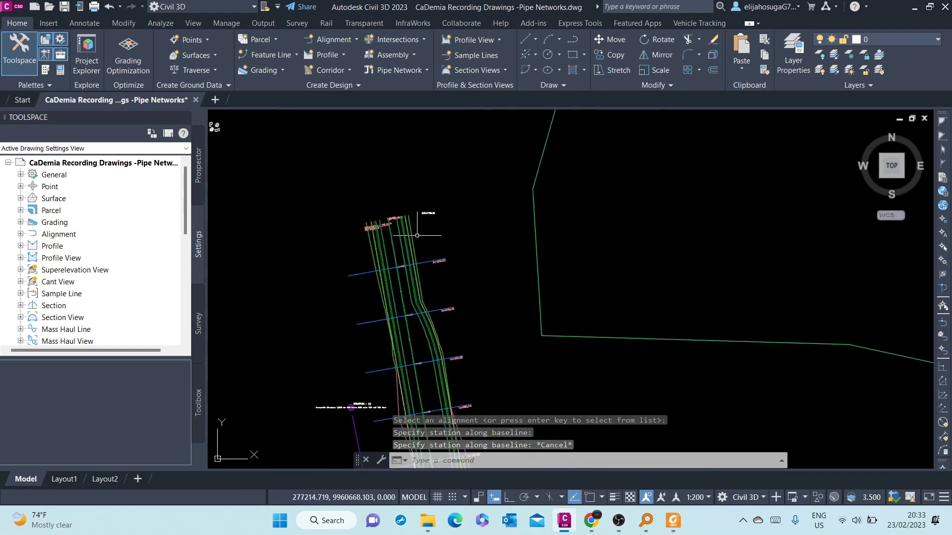
scroll(358, 270, down, 4)
scroll(359, 244, up, 5)
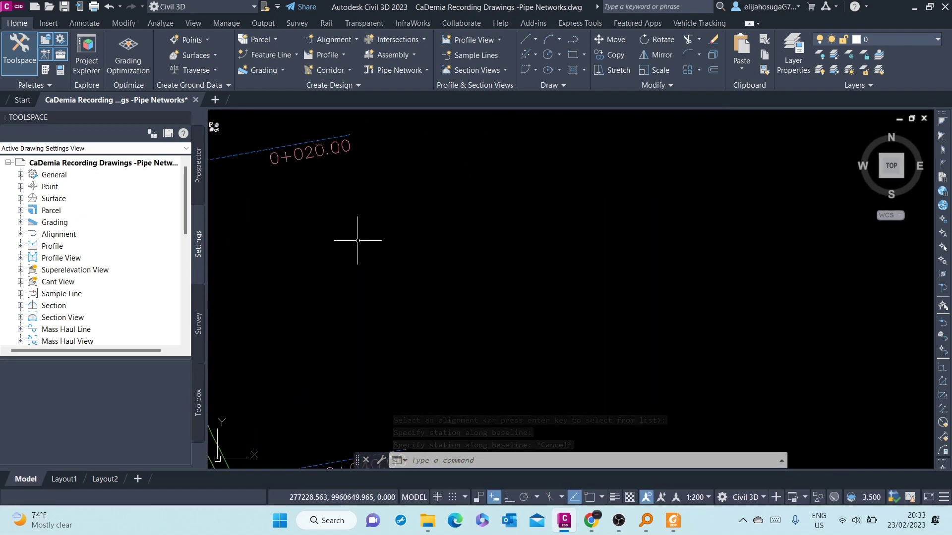
scroll(366, 222, down, 5)
middle_drag(366, 222, 332, 173)
scroll(331, 233, up, 6)
scroll(332, 218, down, 4)
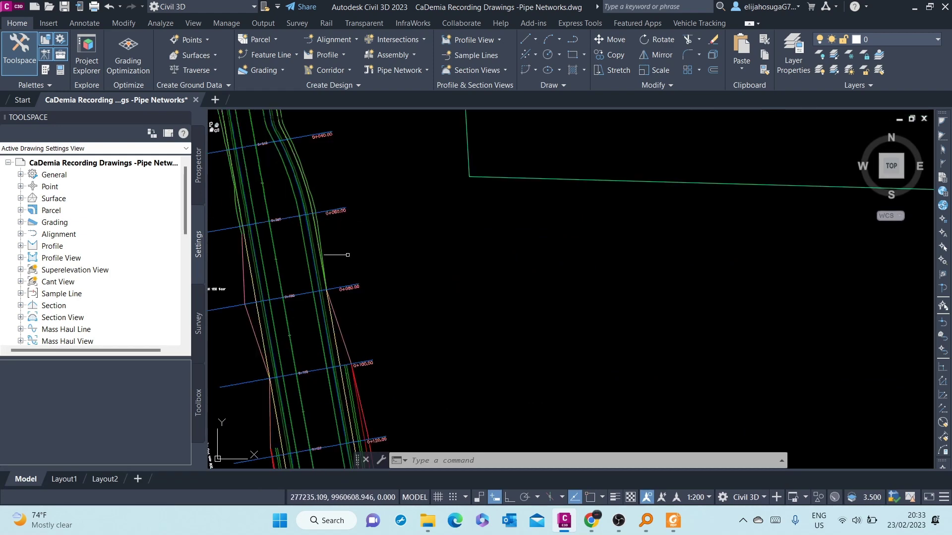
middle_drag(332, 258, 333, 276)
scroll(344, 253, up, 2)
scroll(342, 295, down, 4)
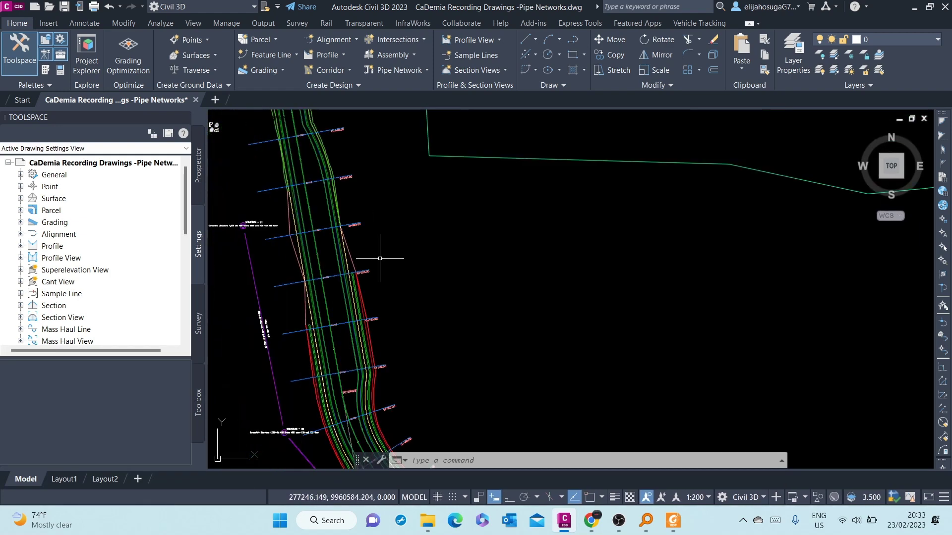
scroll(387, 278, up, 3)
scroll(317, 274, up, 3)
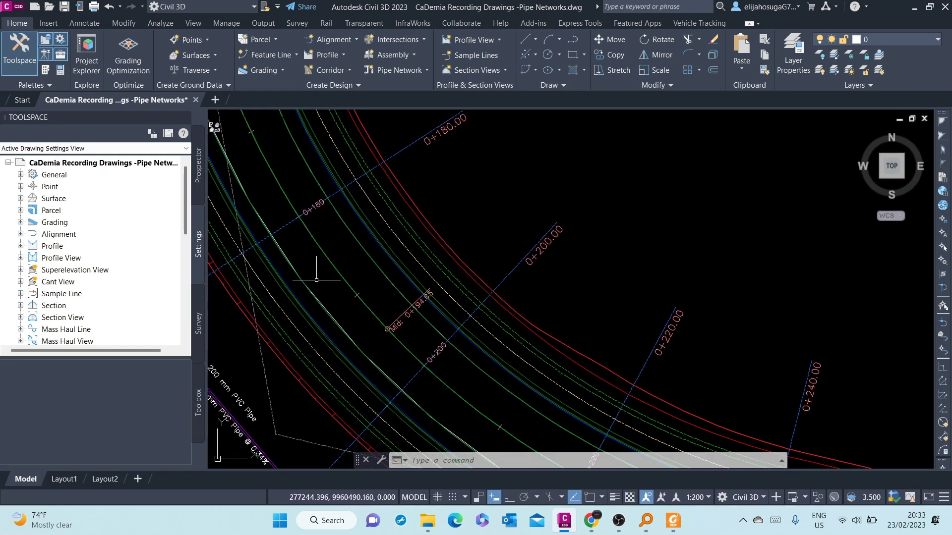
middle_drag(314, 272, 367, 278)
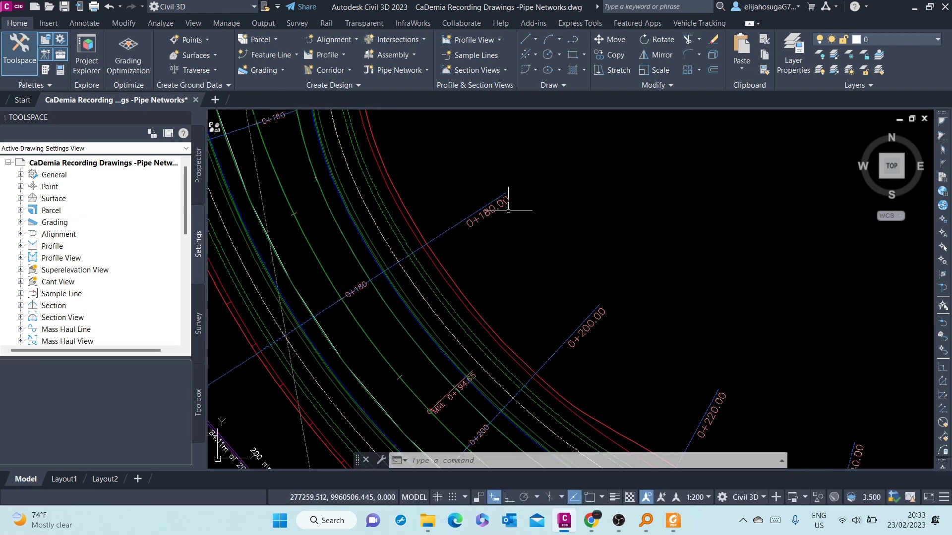
scroll(422, 248, down, 4)
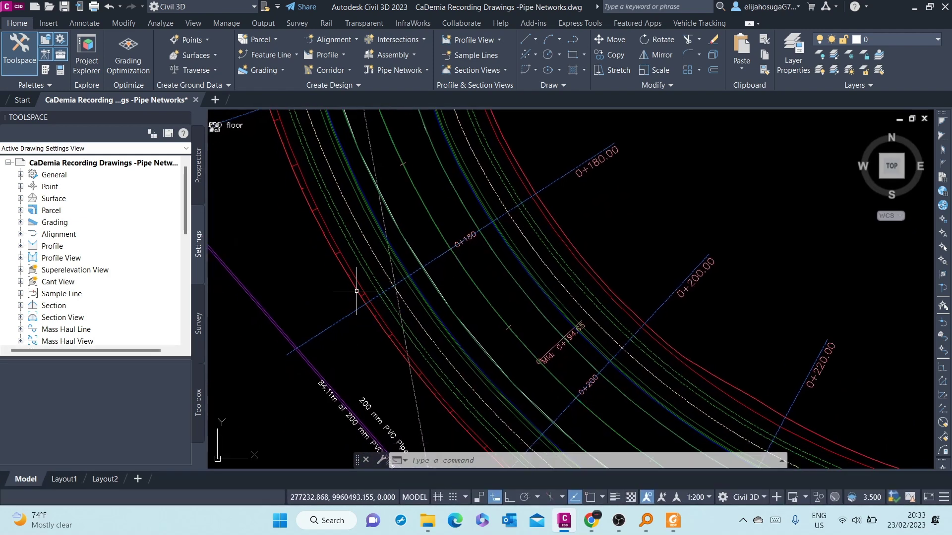
scroll(357, 289, down, 4)
scroll(490, 312, down, 6)
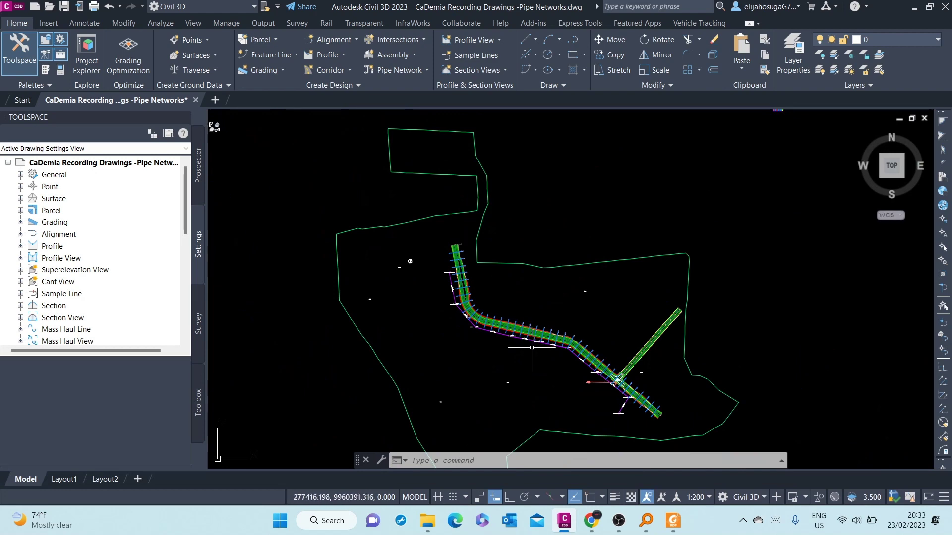